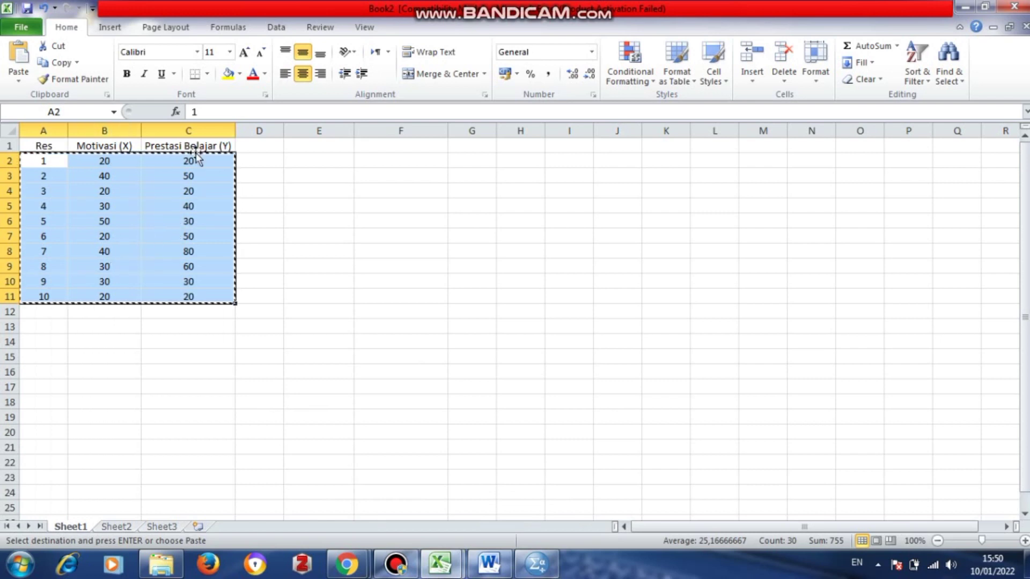
# Step: Switch from Excel to IBM SPSS Statistics and define a first variable named Resp in the variable definitions
pyautogui.click(134, 357)
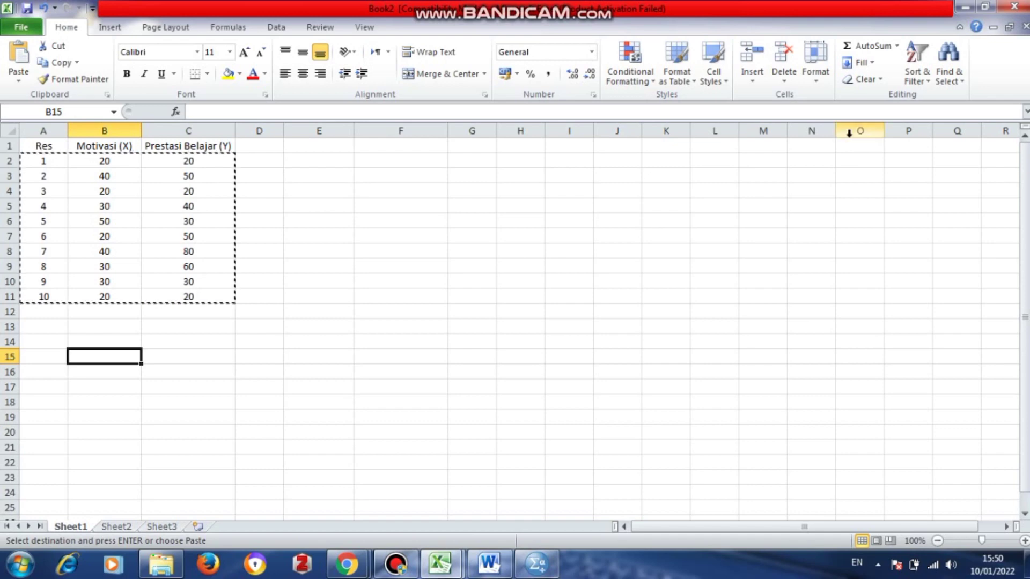
pyautogui.click(965, 8)
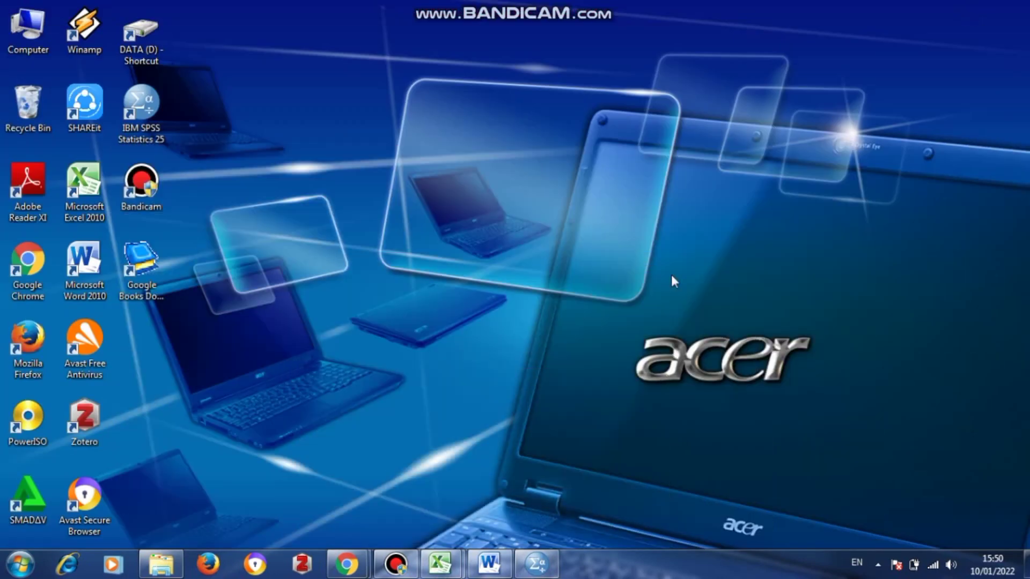
pyautogui.click(536, 562)
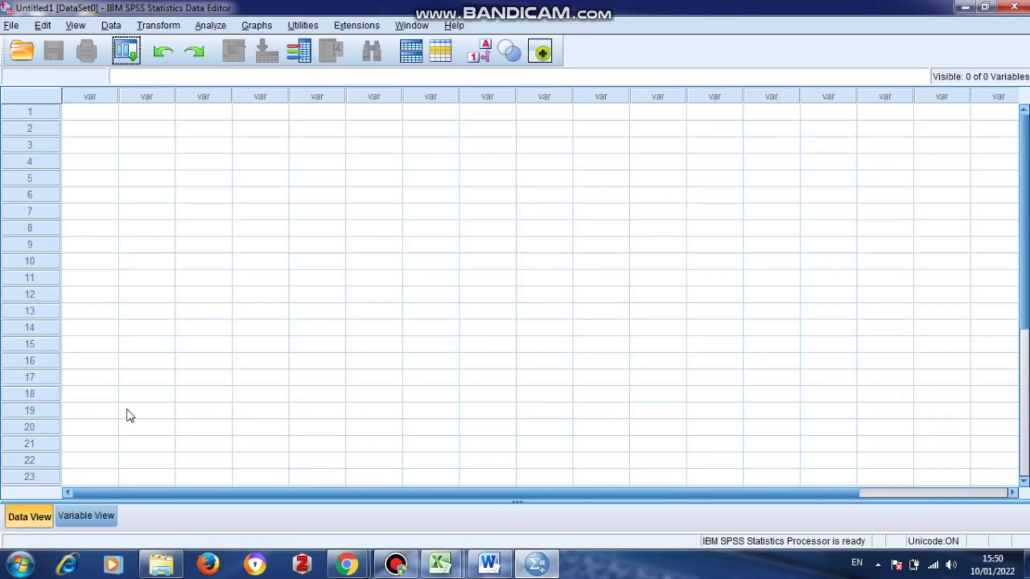
pyautogui.click(93, 517)
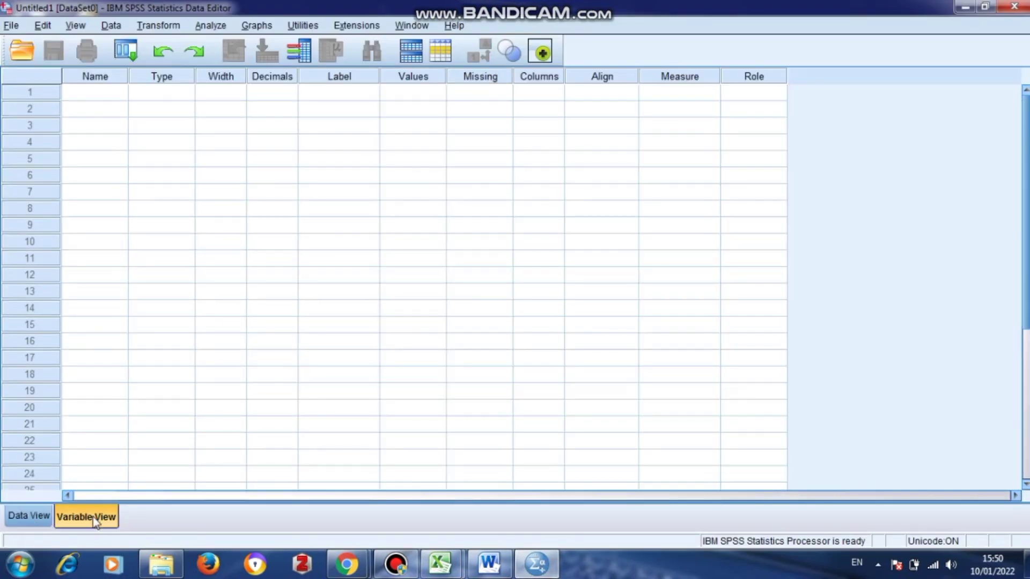
pyautogui.click(110, 95)
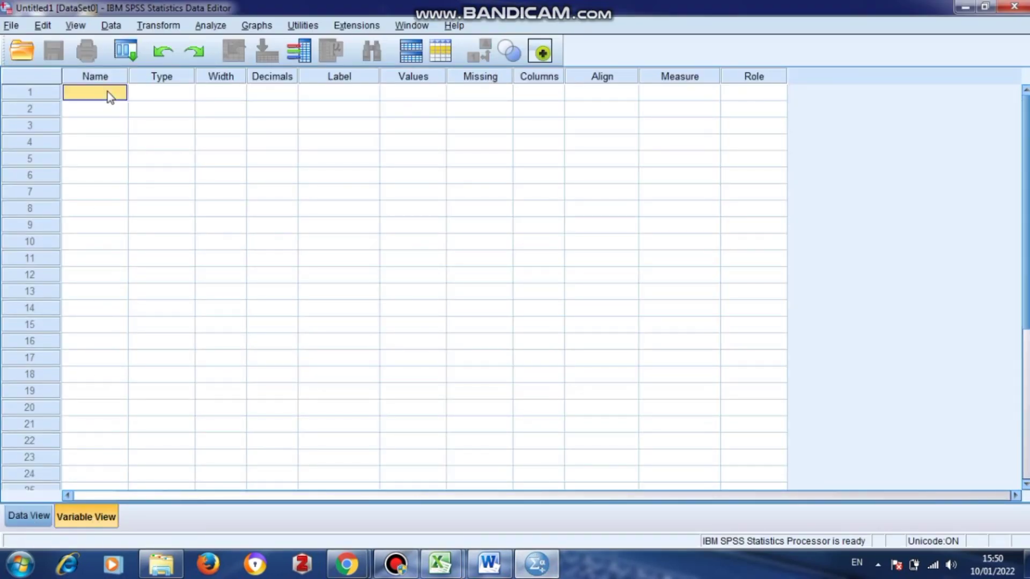
pyautogui.write('Resp')
# Step: Define a second variable named Motivasi
pyautogui.click(105, 111)
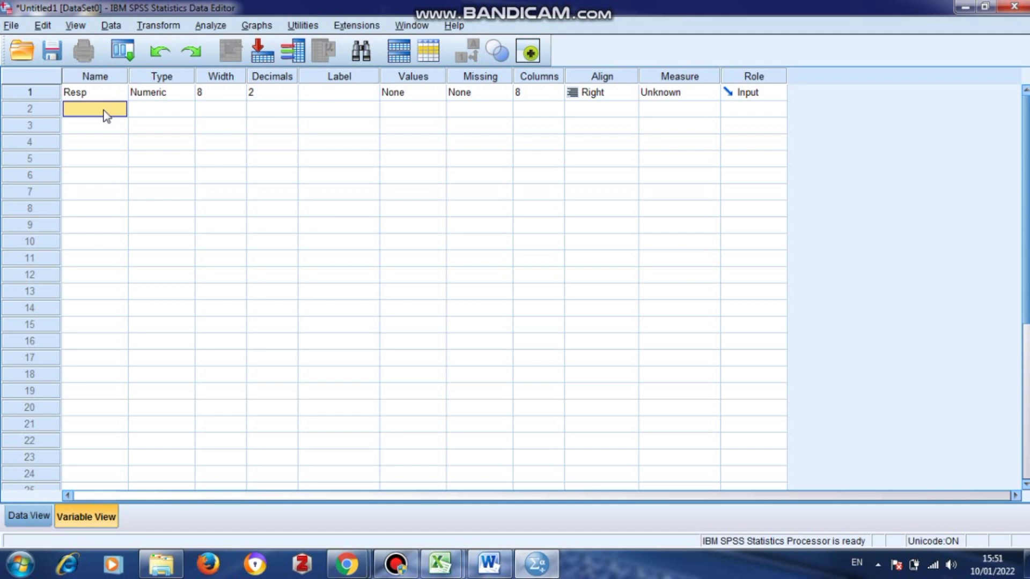
pyautogui.click(105, 110)
pyautogui.write('Motin')
pyautogui.press('BackSpace')
pyautogui.write('vasi')
pyautogui.press('Return')
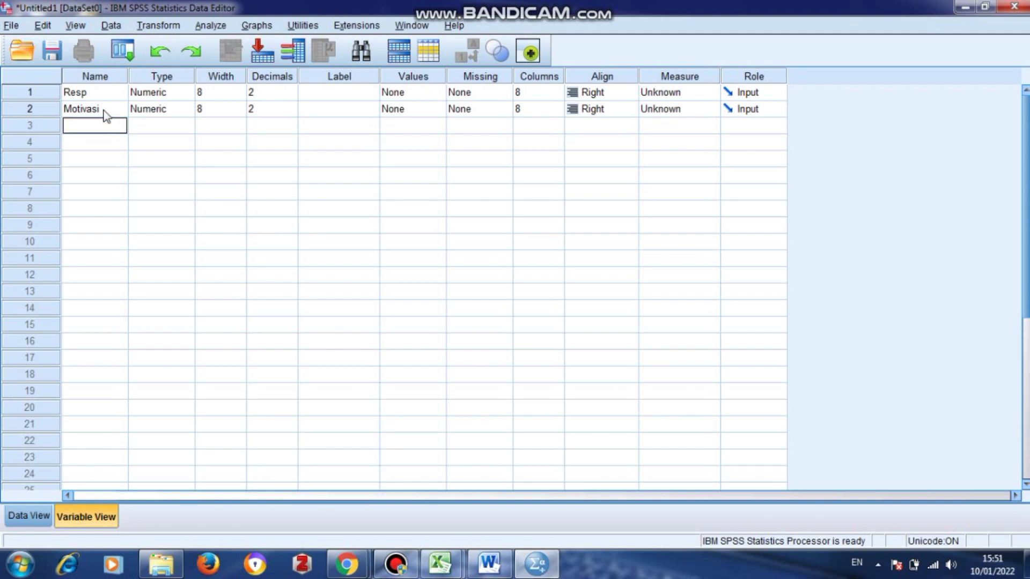
# Step: Define a third variable named Prestasi
pyautogui.write('P')
pyautogui.write('estas')
pyautogui.press('BackSpace')
pyautogui.press('BackSpace')
pyautogui.press('BackSpace')
pyautogui.press('BackSpace')
pyautogui.press('BackSpace')
pyautogui.press('BackSpace')
pyautogui.write('restasi')
pyautogui.press('Return')
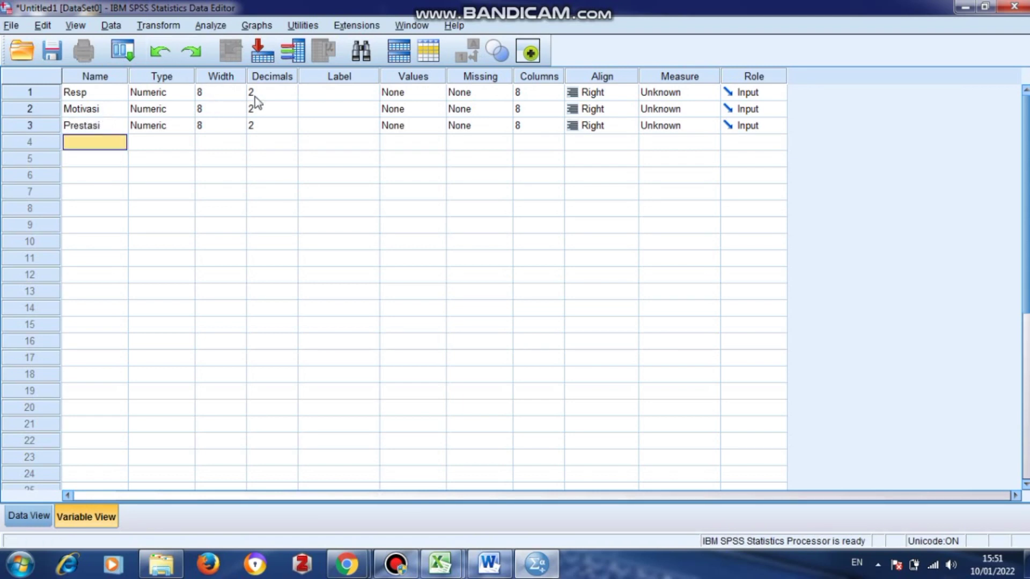
# Step: Set the decimals of Resp, Motivasi and Prestasi to 0
pyautogui.click(295, 97)
pyautogui.click(290, 96)
pyautogui.click(291, 96)
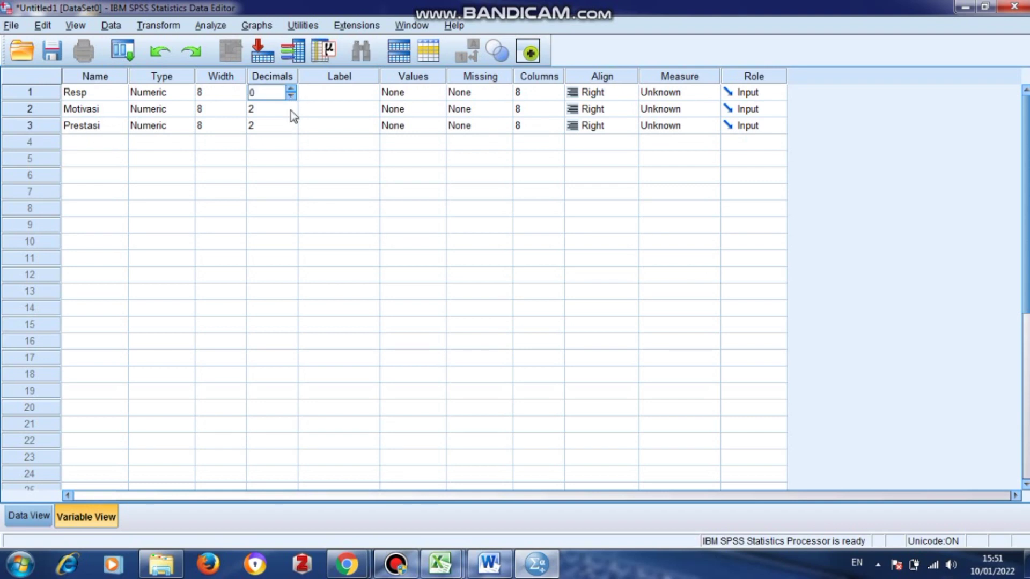
pyautogui.click(291, 112)
pyautogui.click(290, 115)
pyautogui.click(291, 127)
pyautogui.click(291, 130)
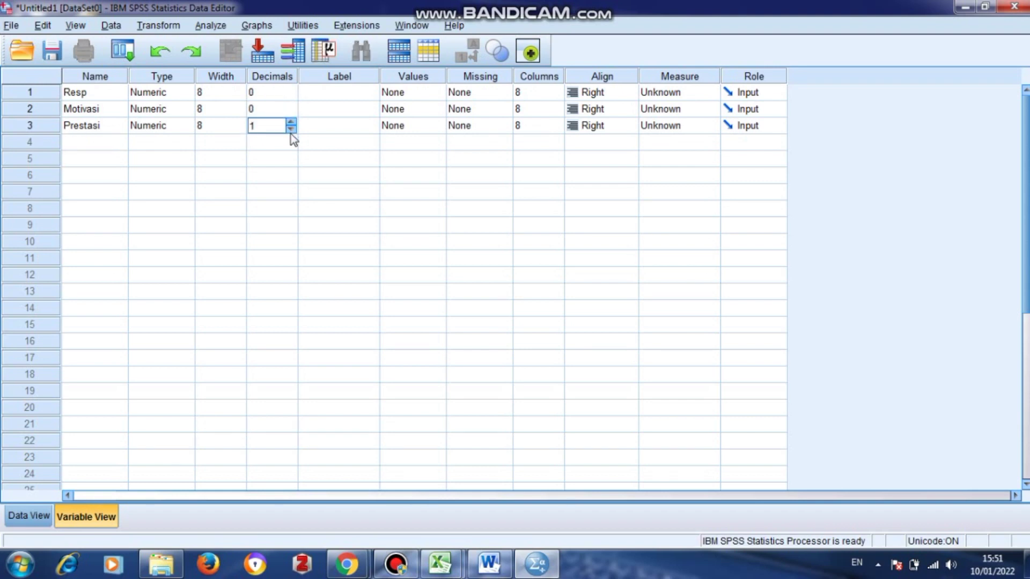
pyautogui.click(291, 130)
# Step: Label the Resp variable "Respndent" and the Motivasi variable "Motivasi"
pyautogui.click(340, 81)
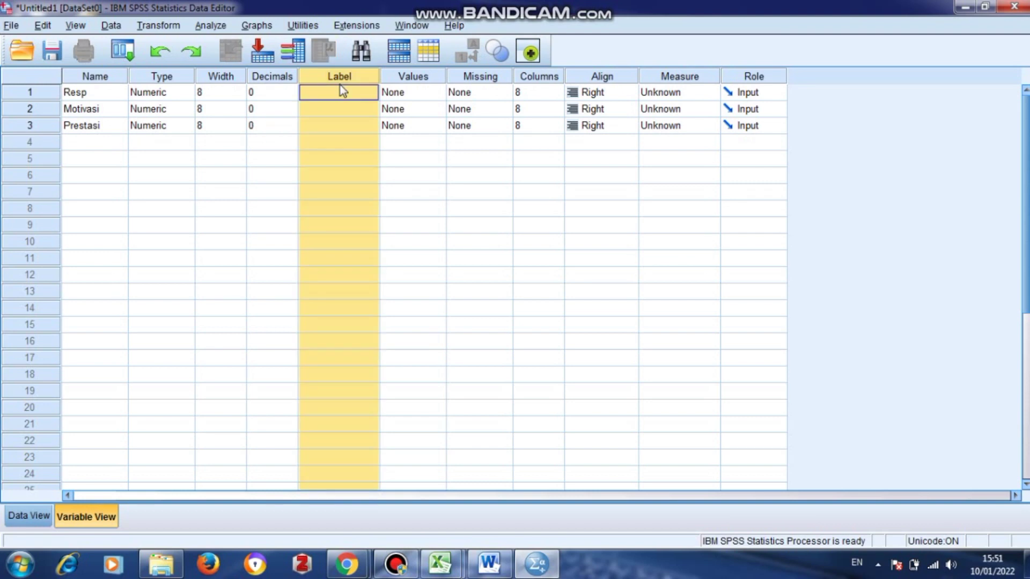
pyautogui.click(343, 94)
pyautogui.click(342, 94)
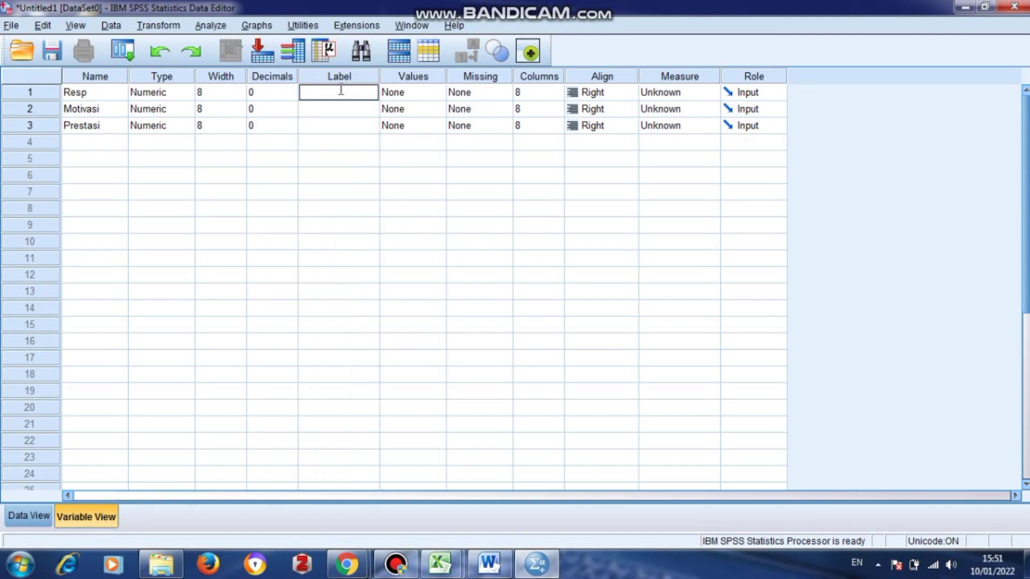
pyautogui.write('Respndent')
pyautogui.press('Return')
pyautogui.write('Mt')
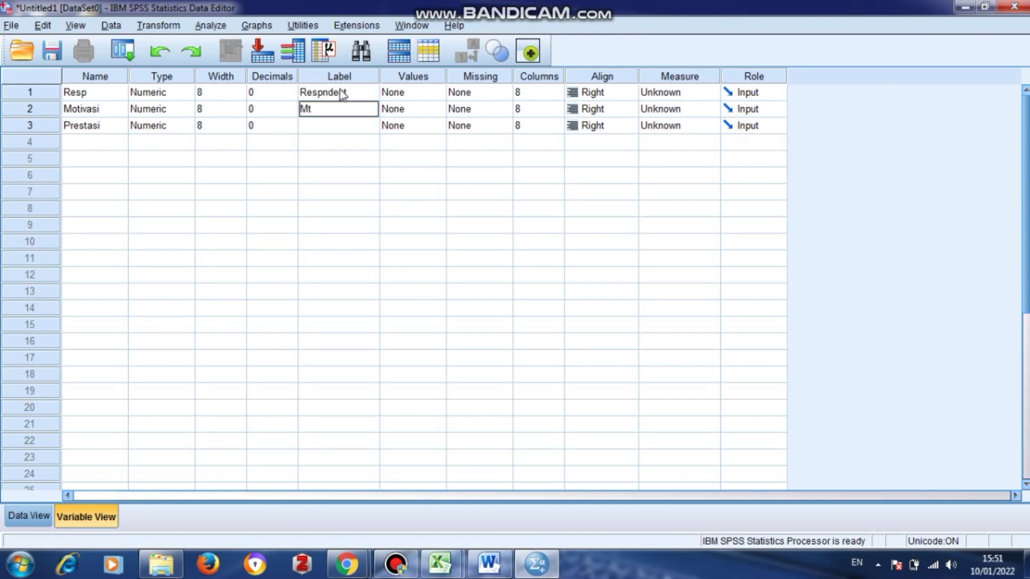
pyautogui.write('otivasi')
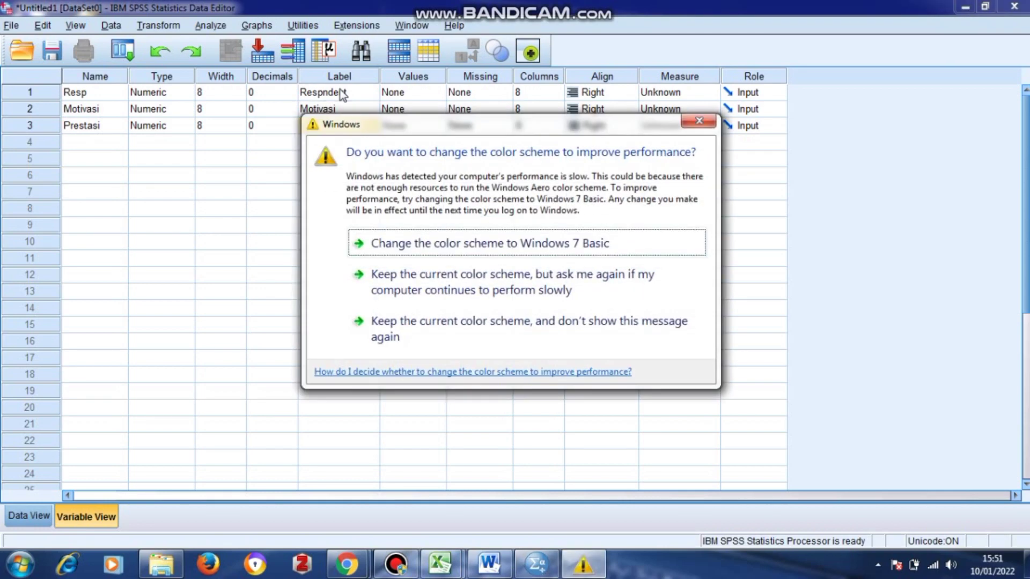
# Step: Dismiss the Windows color scheme prompt and label the Prestasi variable "Prestasi Belajar"
pyautogui.click(713, 124)
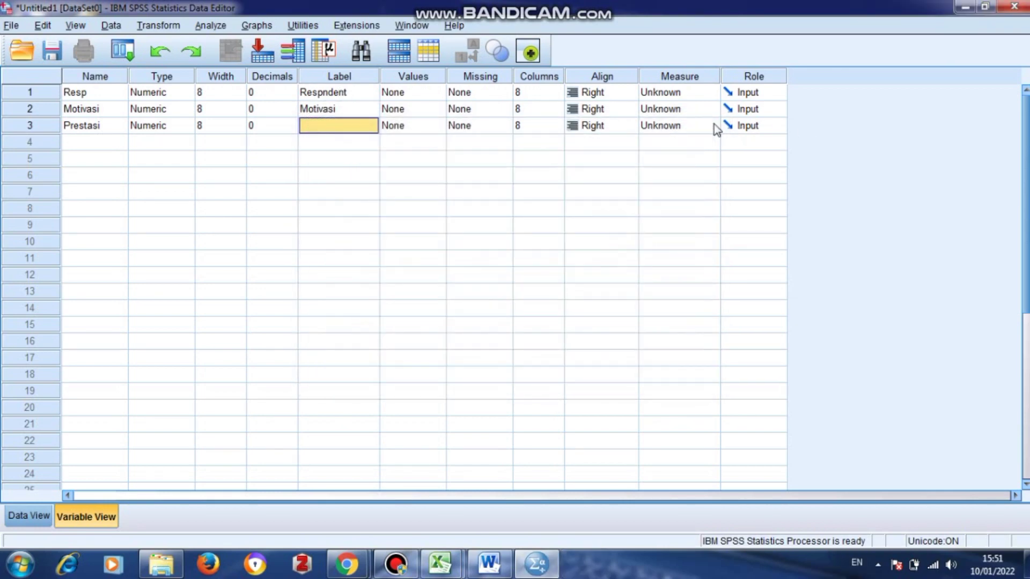
pyautogui.write('Pres')
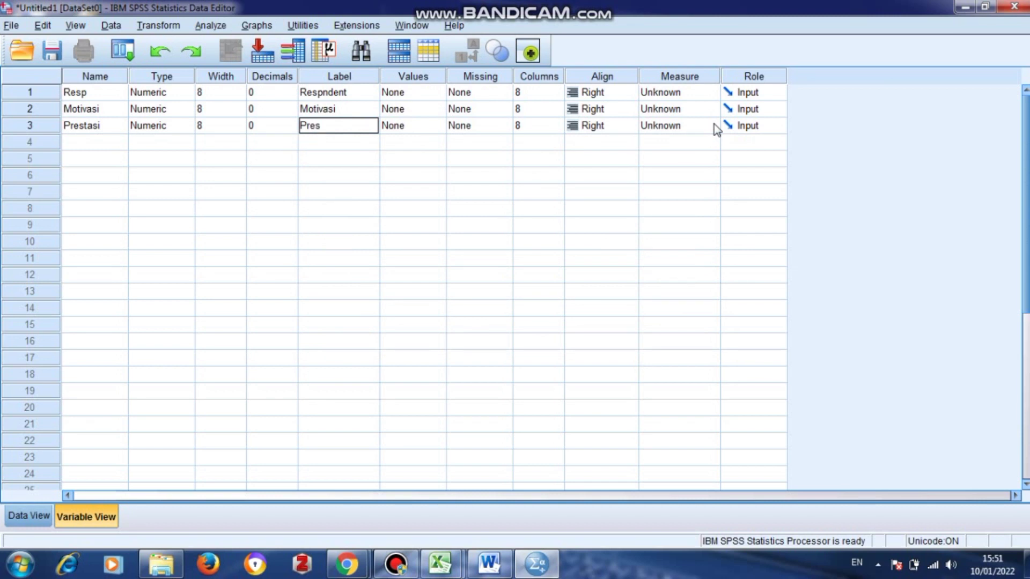
pyautogui.write('tasi B')
pyautogui.write('lajar')
pyautogui.press('BackSpace')
pyautogui.press('BackSpace')
pyautogui.press('BackSpace')
pyautogui.press('BackSpace')
pyautogui.write('elajar')
# Step: Set the measurement level of Resp to Nominal and of Motivasi and Prestasi to Ordinal
pyautogui.click(690, 95)
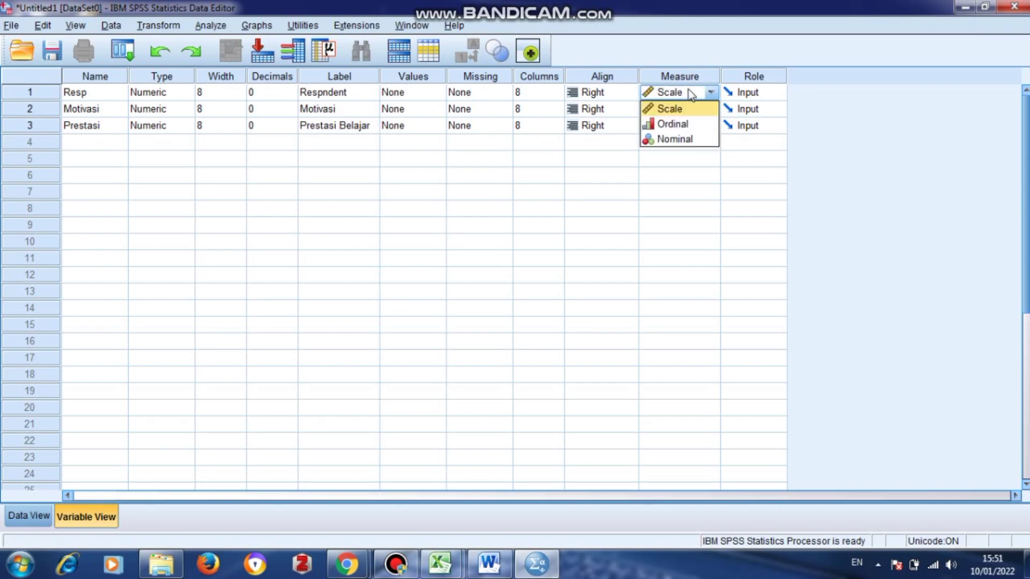
pyautogui.click(699, 140)
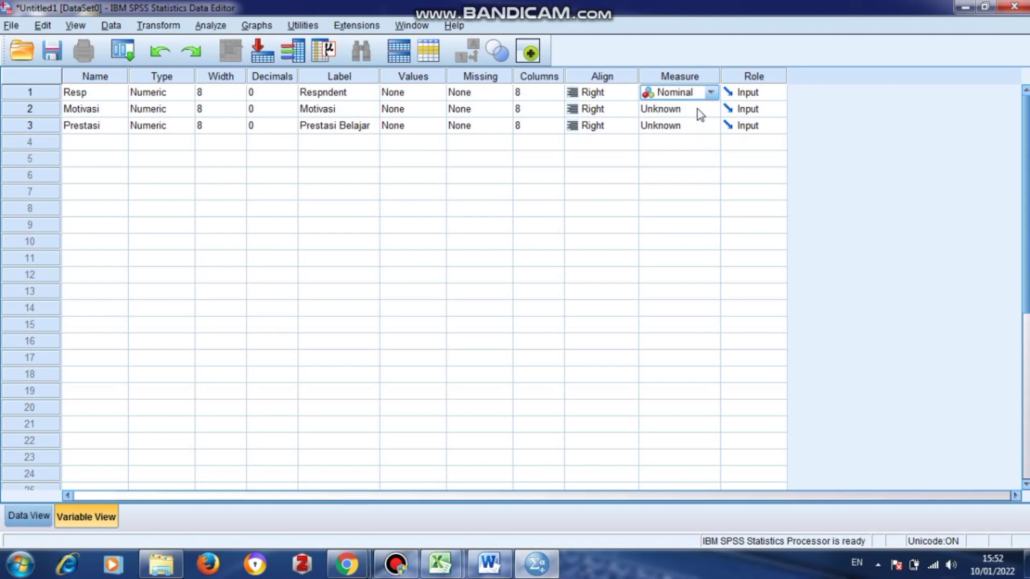
pyautogui.click(700, 114)
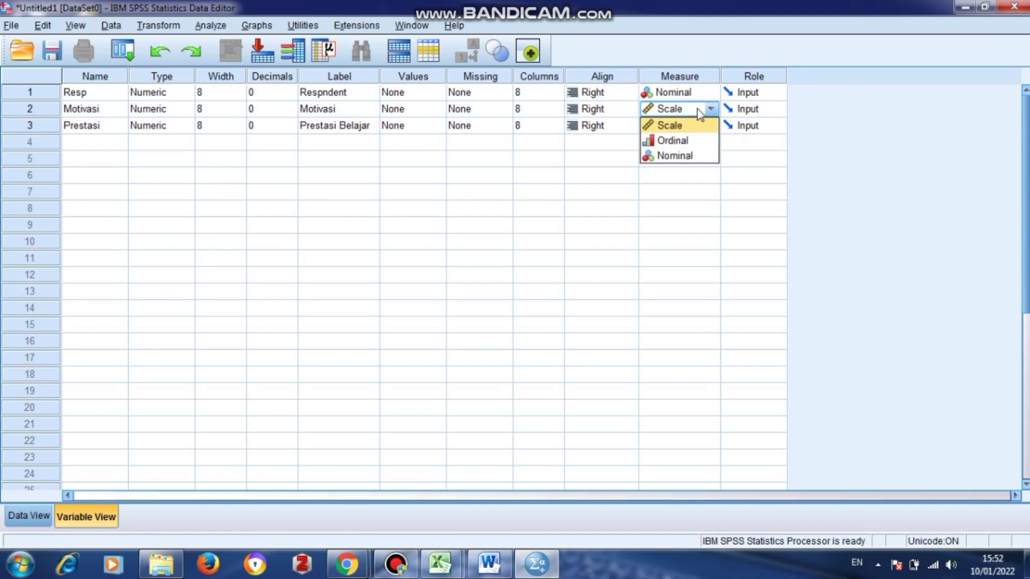
pyautogui.click(696, 140)
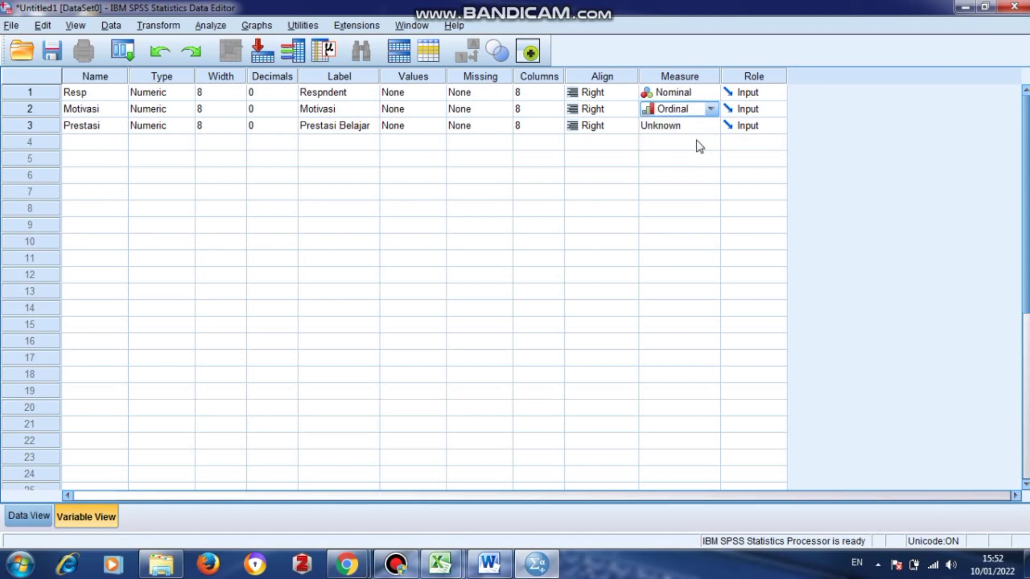
pyautogui.click(694, 129)
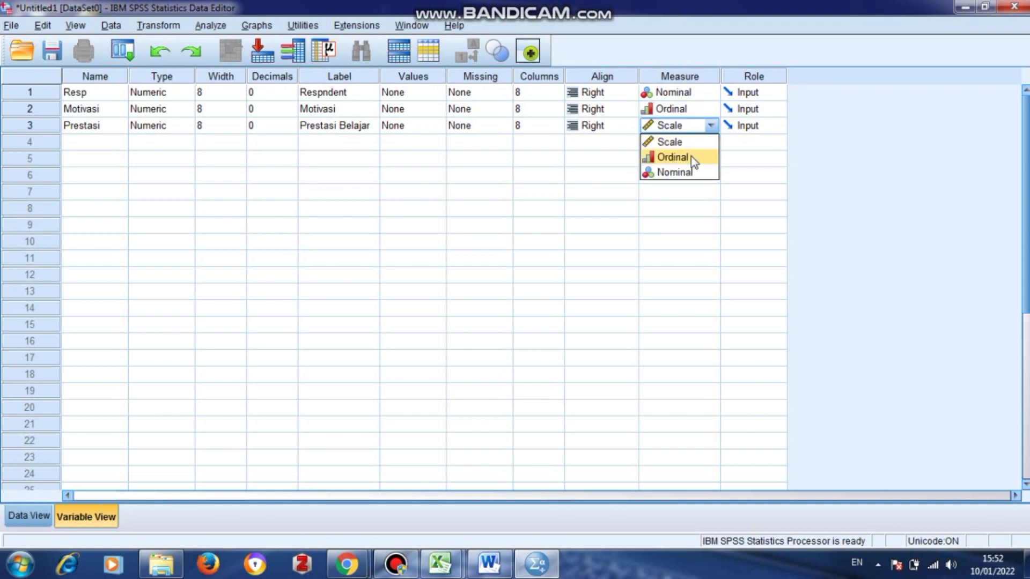
pyautogui.click(690, 157)
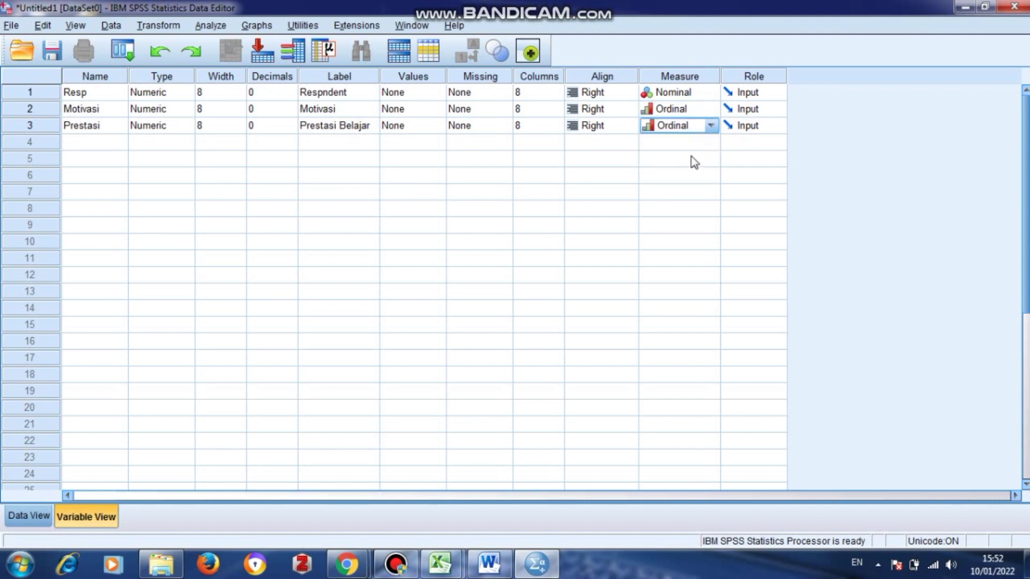
# Step: Copy cells A2:C11 from the Excel workbook Book2 and paste them into the SPSS data grid, starting at the first Resp cell
pyautogui.click(33, 519)
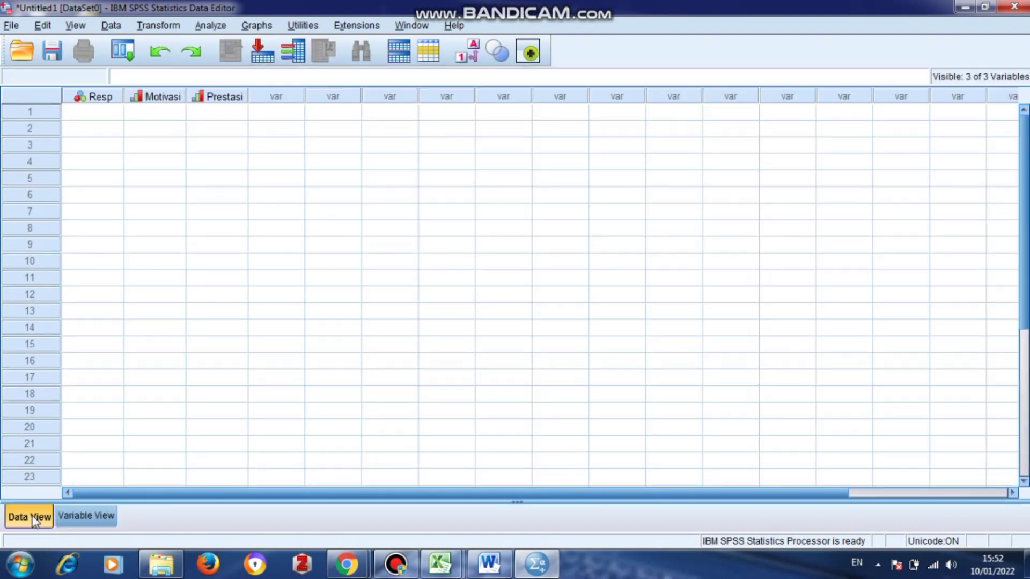
pyautogui.click(97, 111)
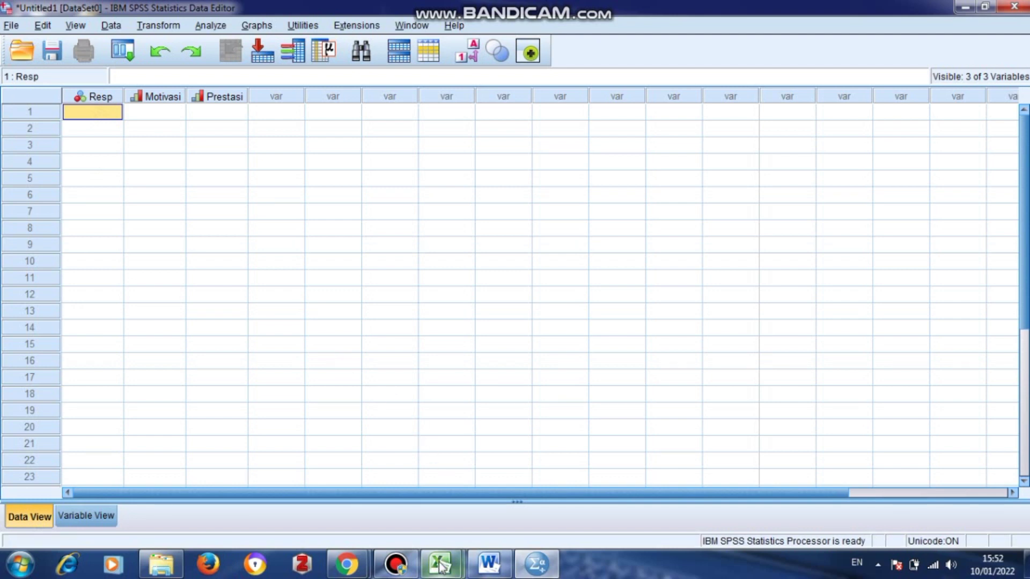
pyautogui.moveTo(440, 563)
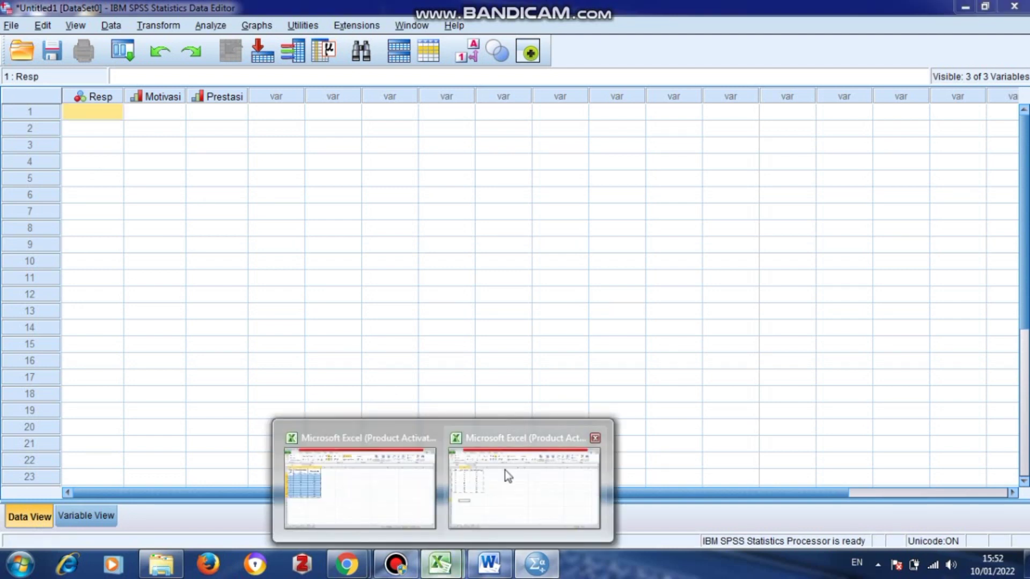
pyautogui.click(504, 470)
pyautogui.moveTo(33, 158); pyautogui.dragTo(180, 293)
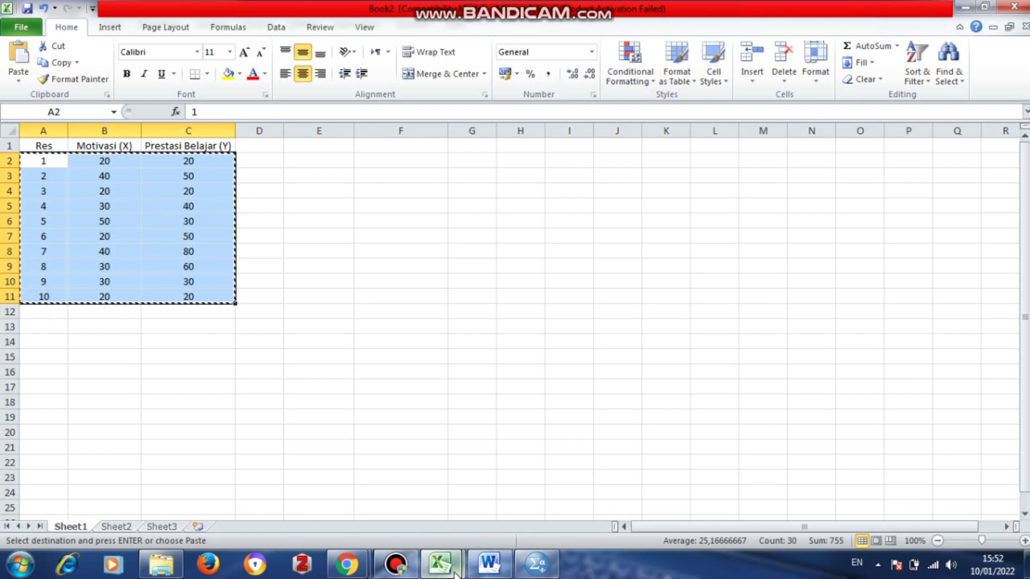
pyautogui.click(519, 567)
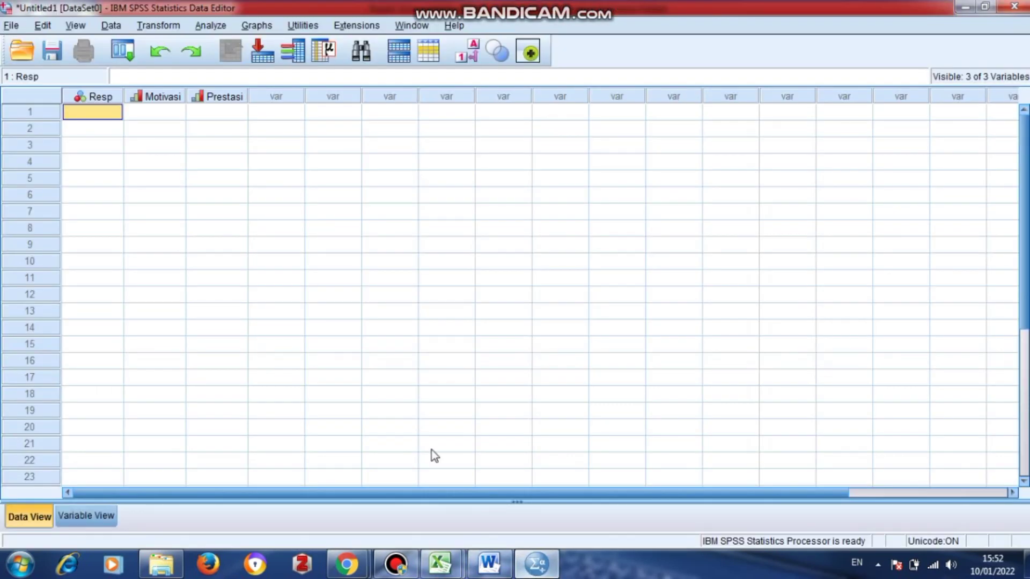
pyautogui.rightClick(88, 114)
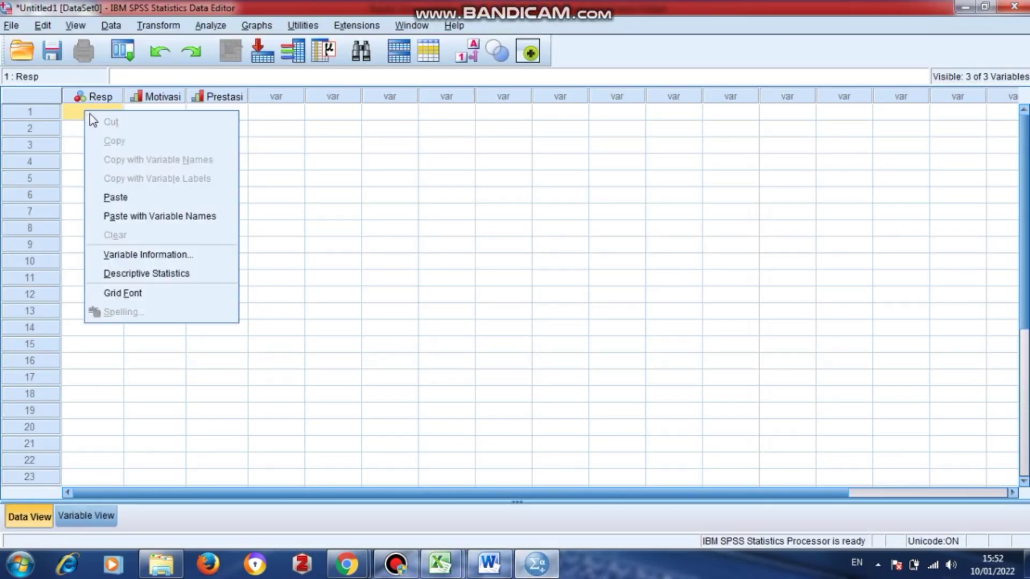
pyautogui.click(124, 192)
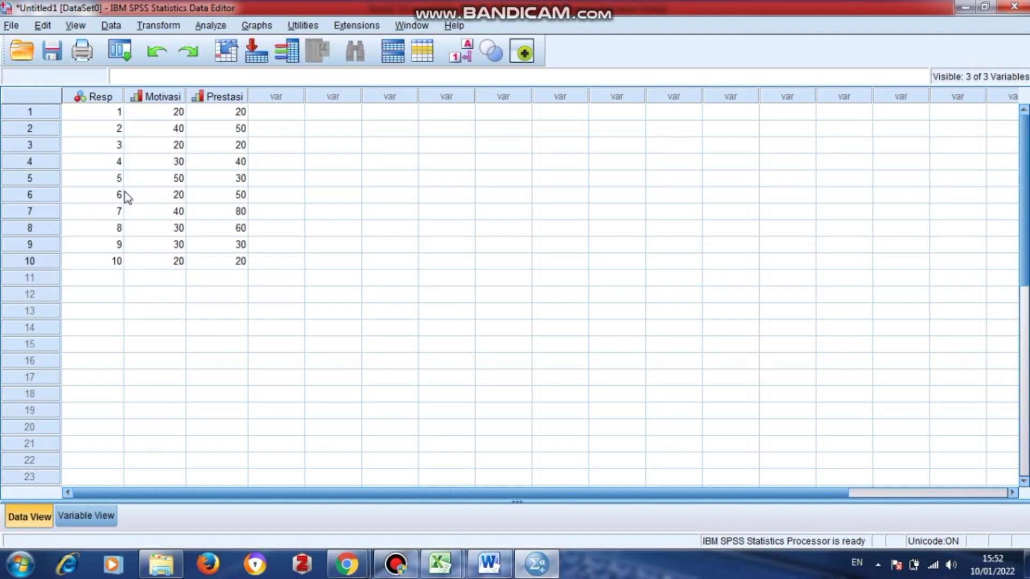
# Step: Start a bivariate correlation analysis with Motivasi and Prestasi Belajar as its variables
pyautogui.click(210, 25)
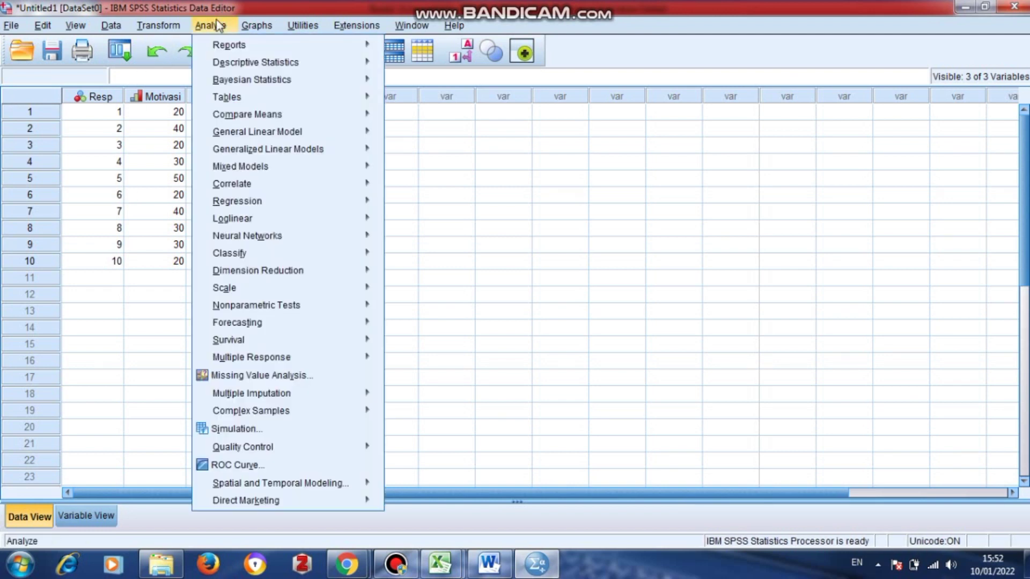
pyautogui.moveTo(249, 133)
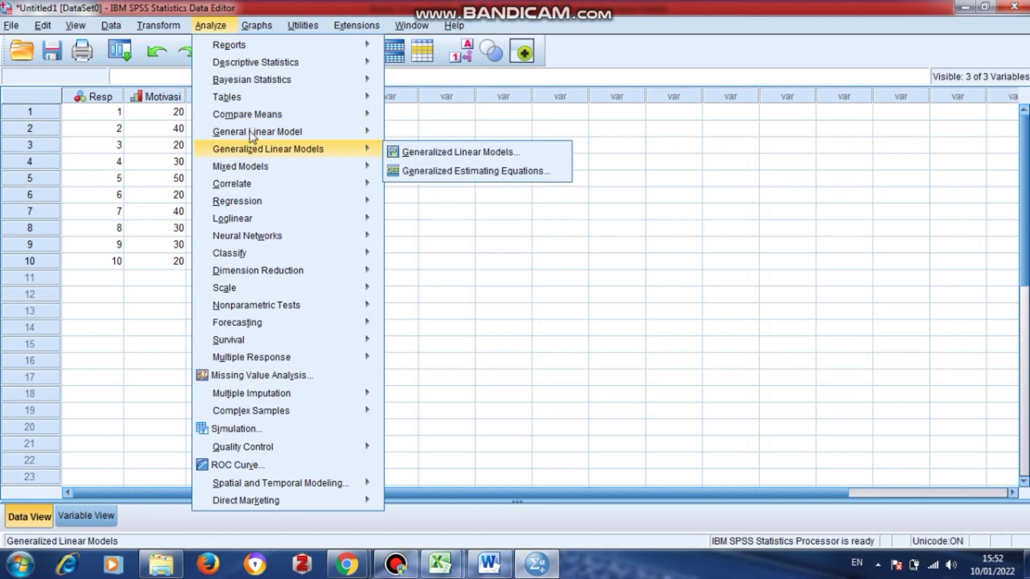
pyautogui.moveTo(258, 187)
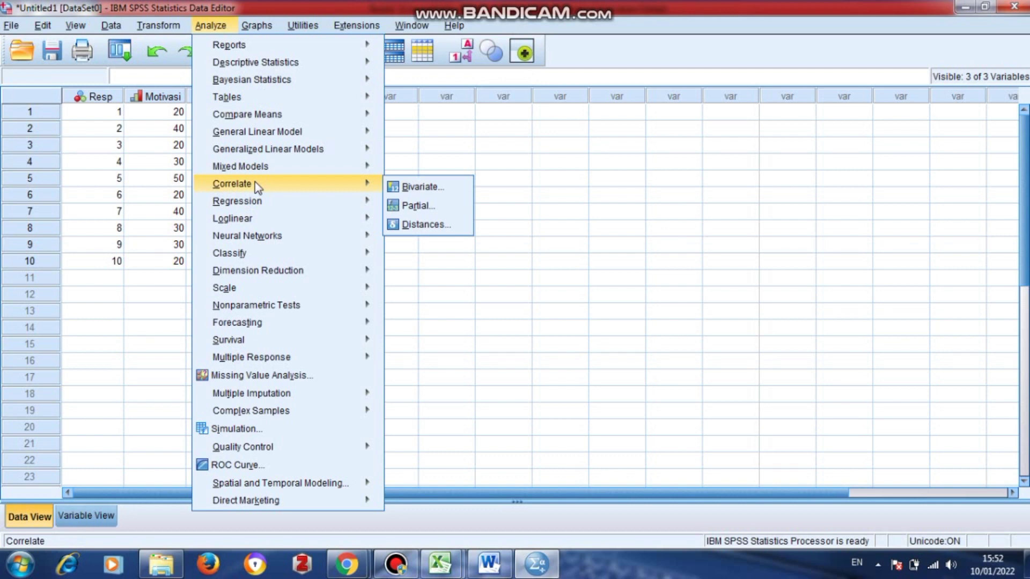
pyautogui.click(394, 187)
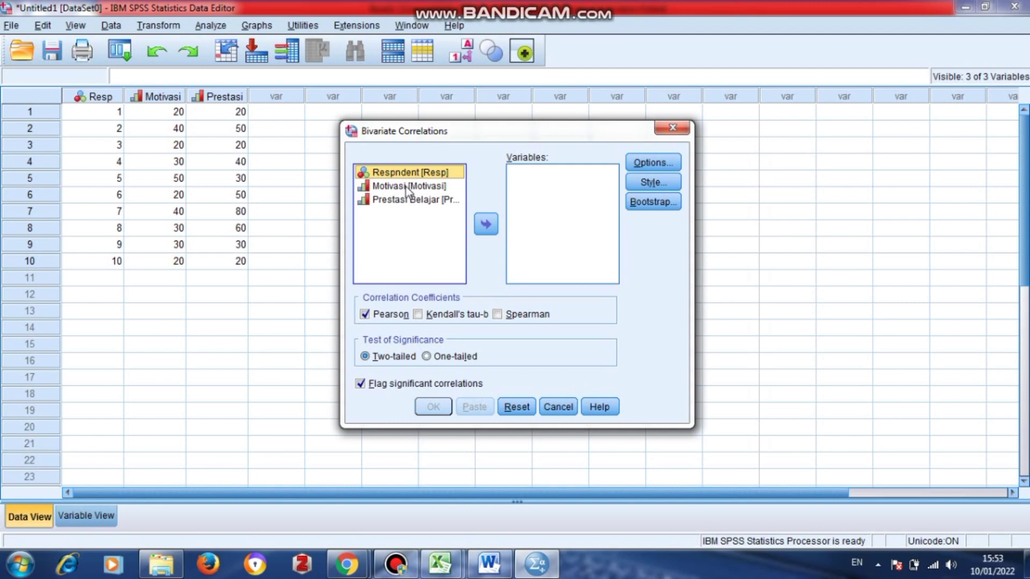
pyautogui.click(407, 189)
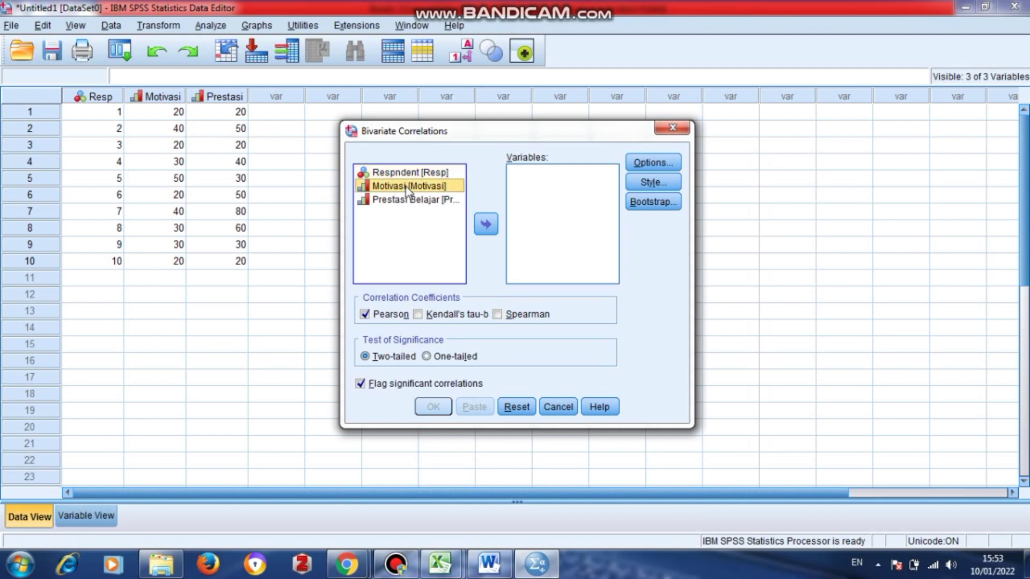
pyautogui.click(485, 224)
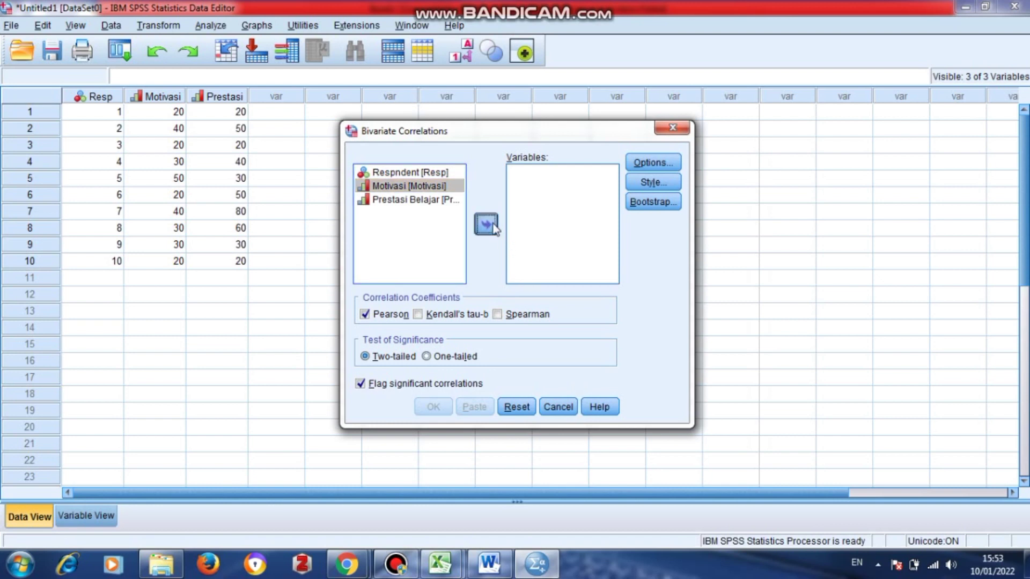
pyautogui.click(439, 177)
pyautogui.click(442, 185)
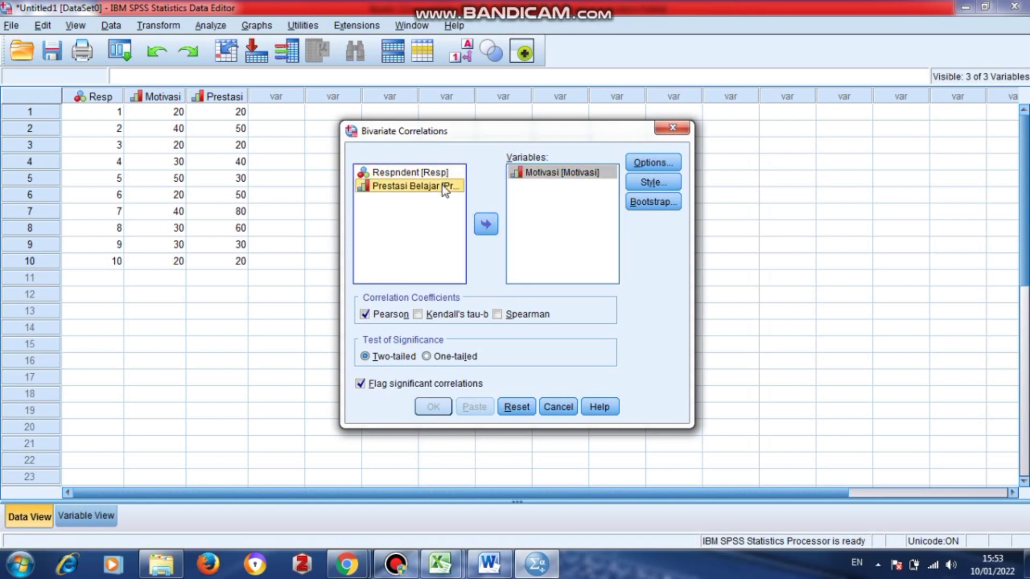
pyautogui.click(481, 229)
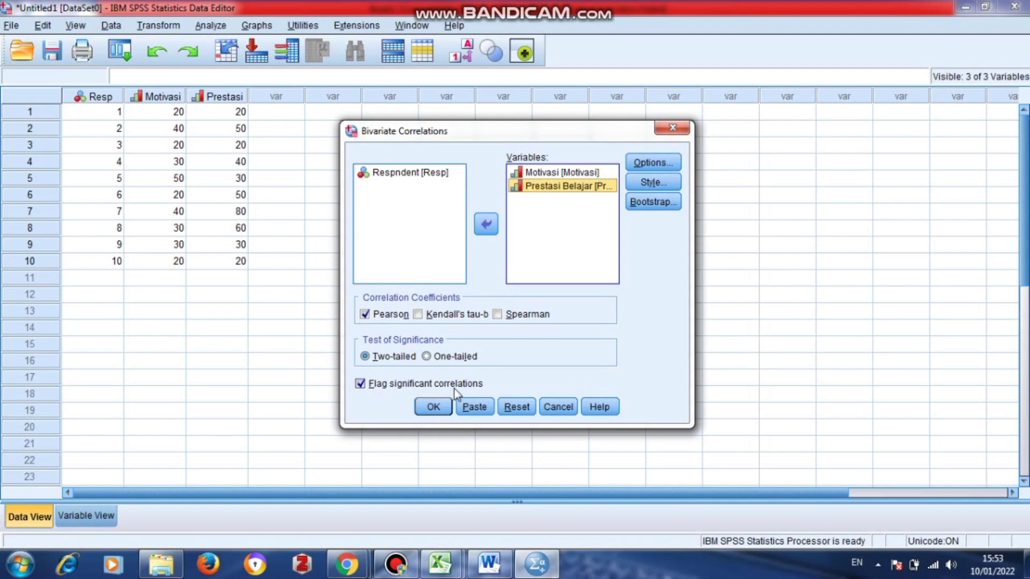
# Step: Include means and standard deviations in the bivariate correlation options and run the two-tailed Pearson analysis
pyautogui.click(664, 166)
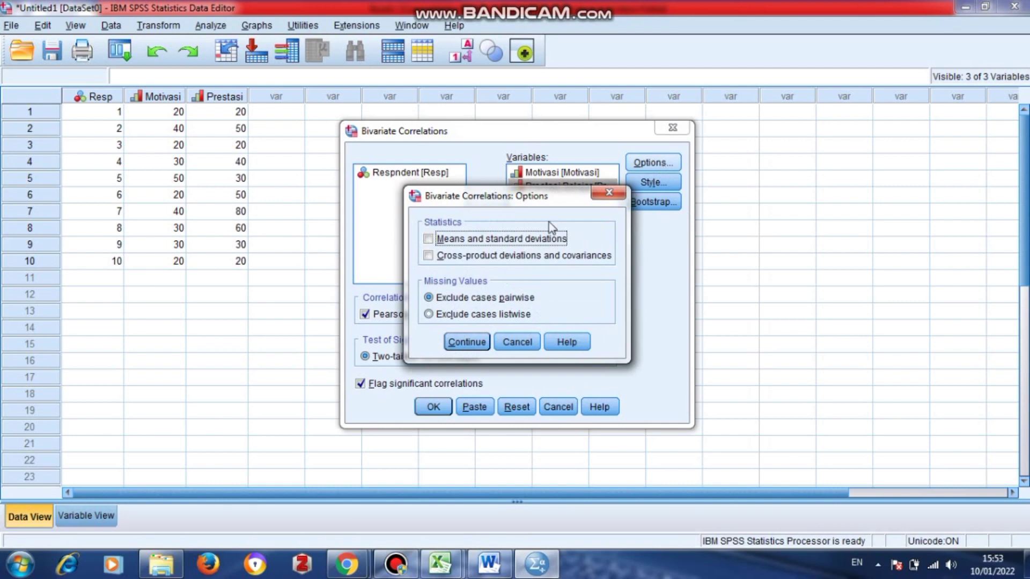
pyautogui.click(429, 243)
pyautogui.click(457, 347)
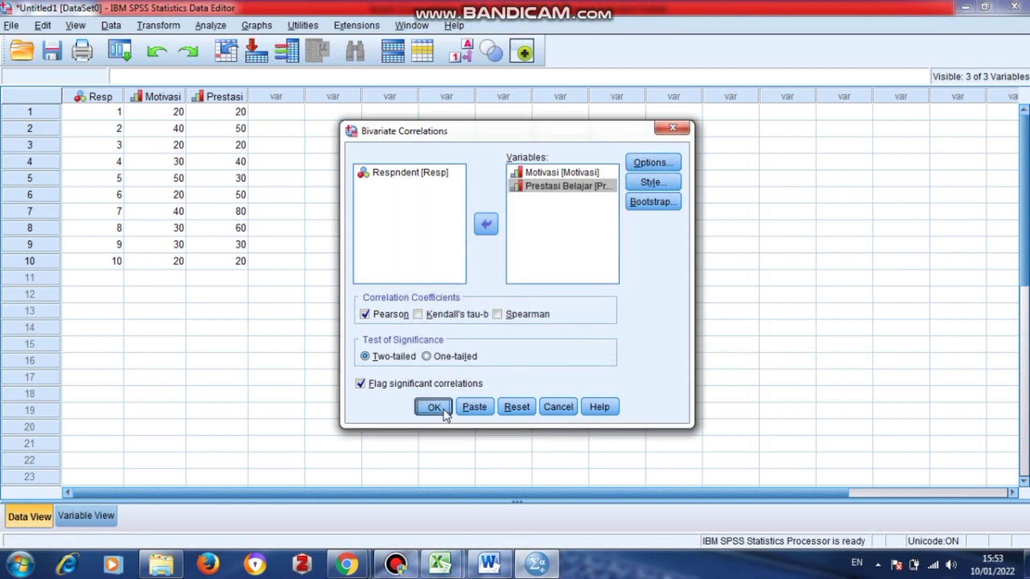
pyautogui.click(440, 408)
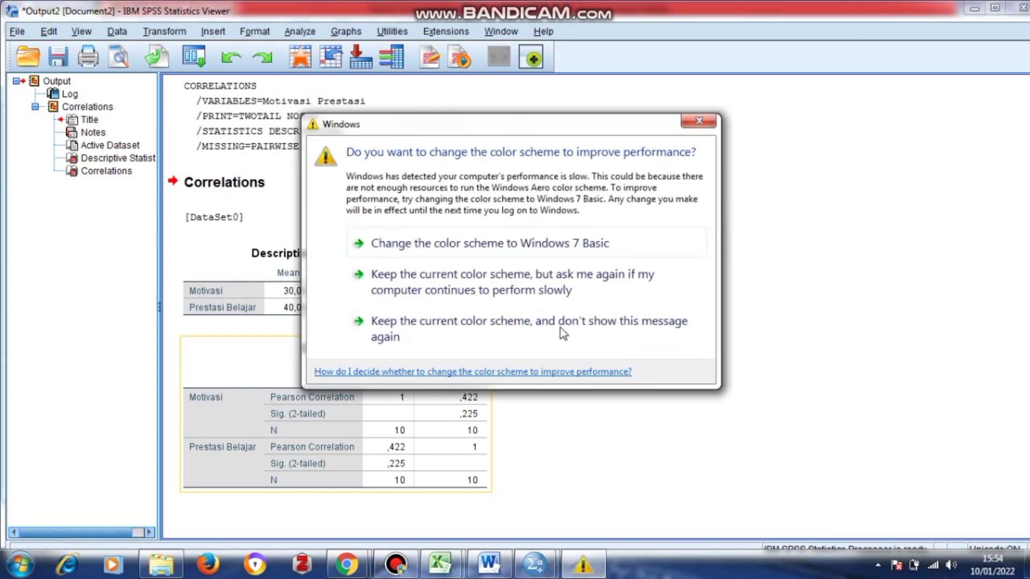
# Step: Dismiss each Windows color scheme prompt over the correlation output, and minimize the output viewer and data editor windows
pyautogui.click(704, 121)
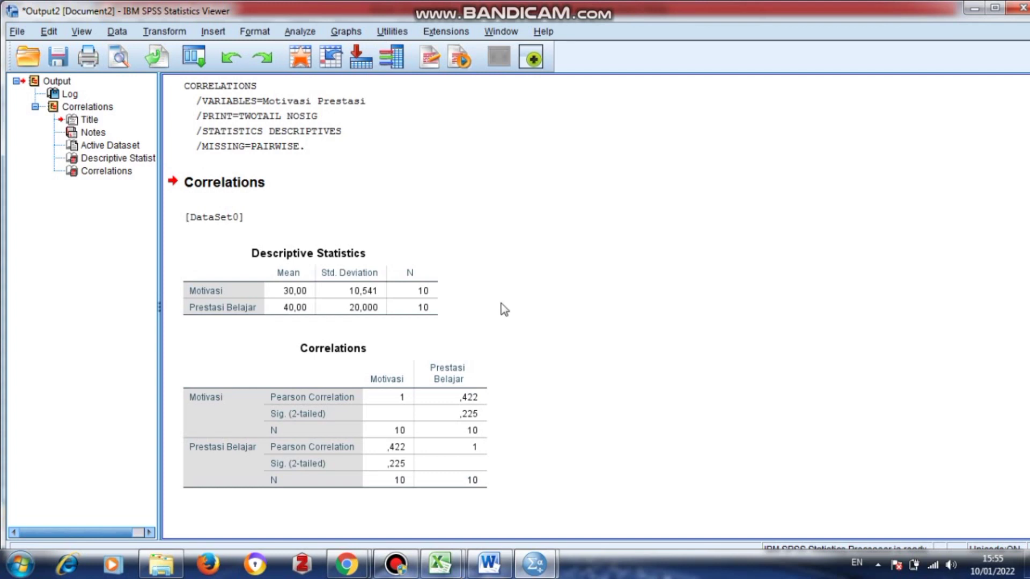
pyautogui.click(394, 359)
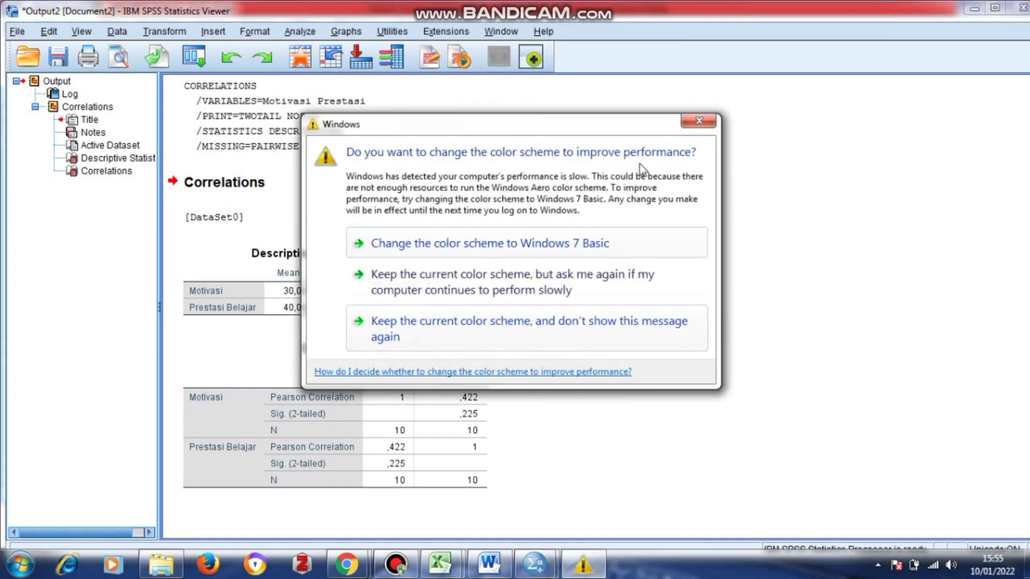
pyautogui.click(687, 122)
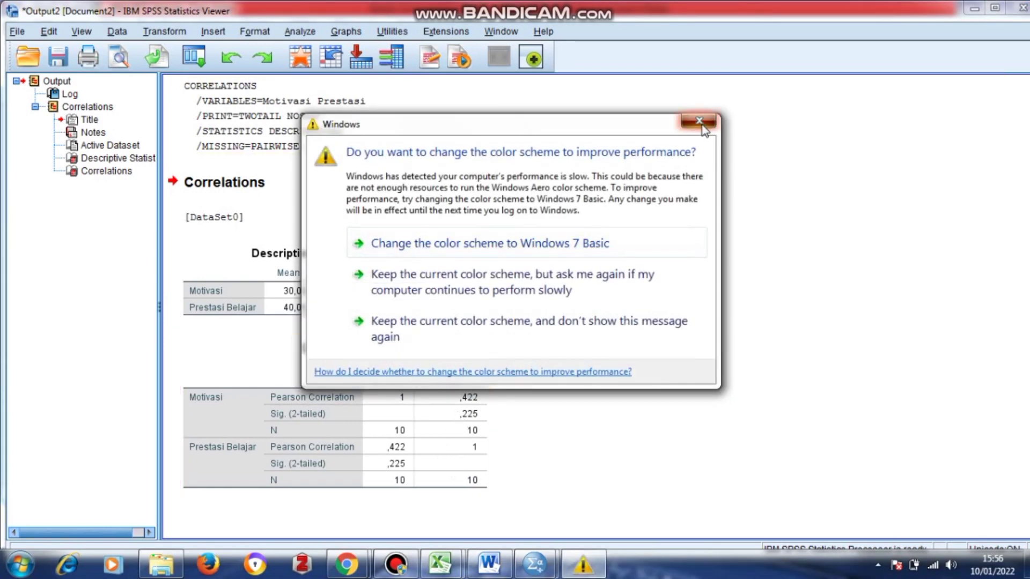
pyautogui.click(699, 121)
pyautogui.click(973, 11)
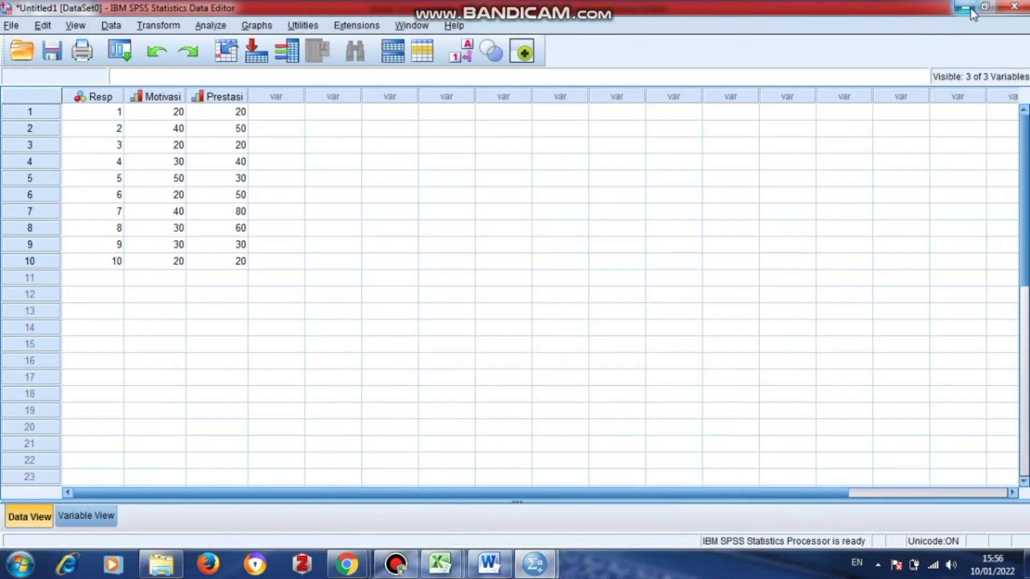
pyautogui.click(971, 10)
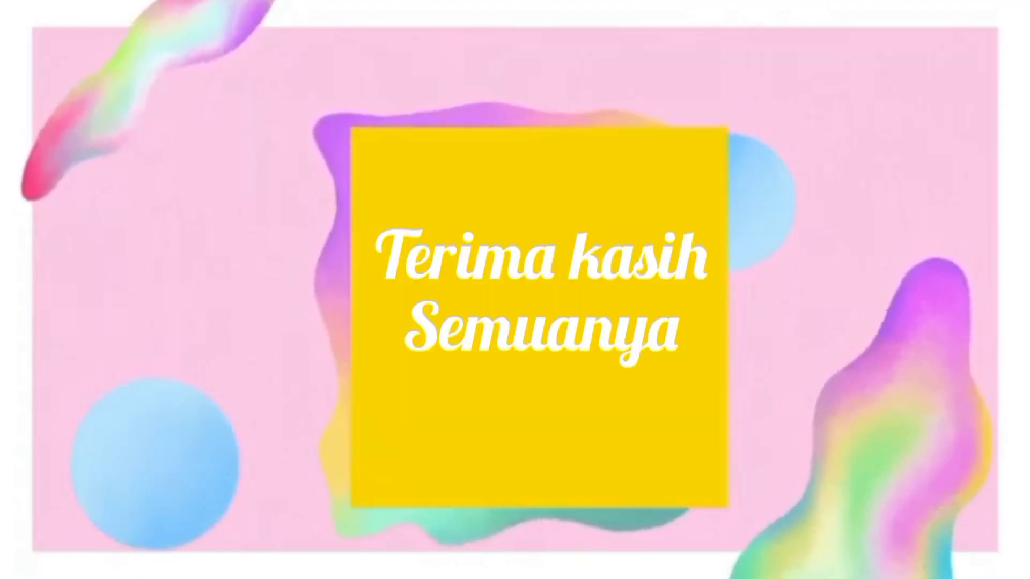